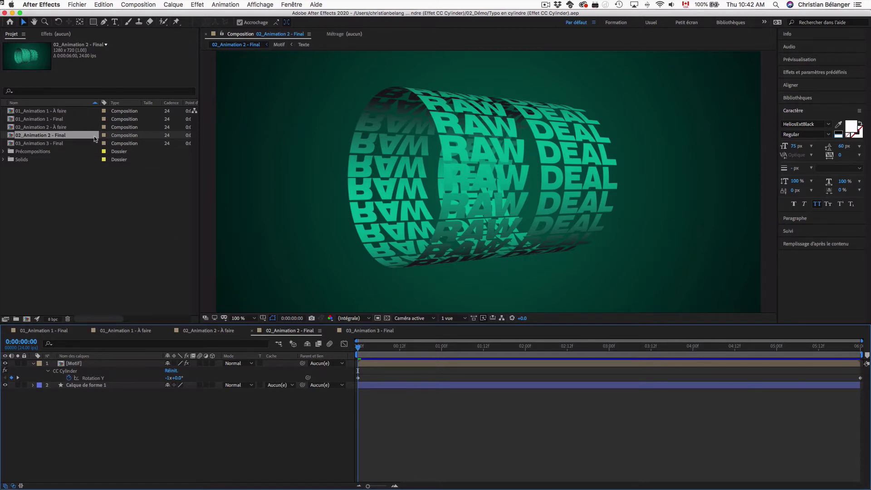
- Open the 02_Animation 2 - À faire composition from the Project panel
double_click(76, 129)
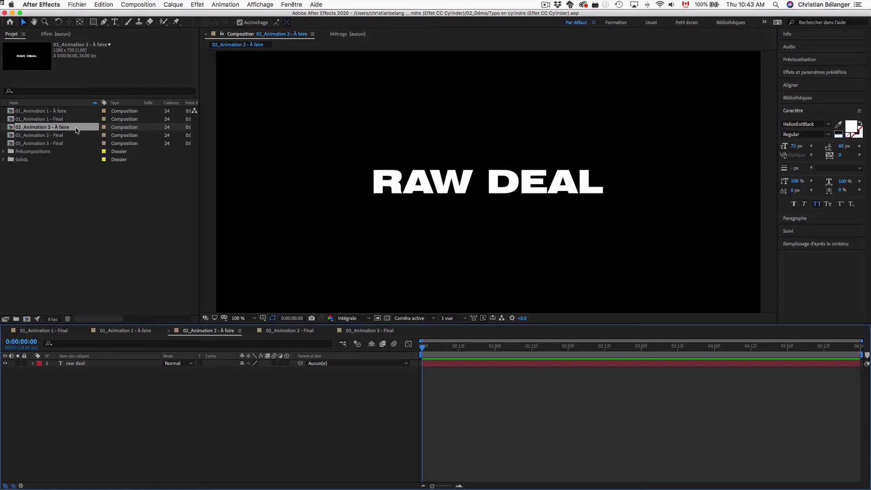
- Set the raw deal layer's Rotation to 90° and zoom the viewer out to 50%
left_click(117, 363)
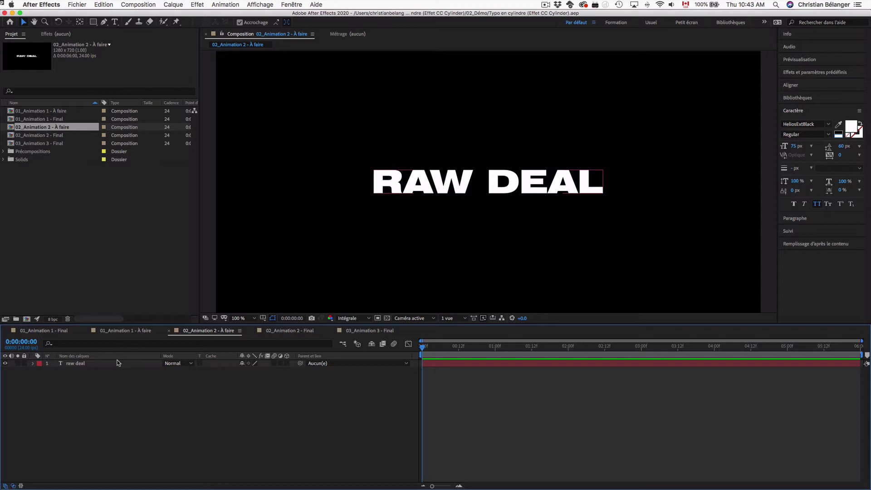
left_click(93, 364)
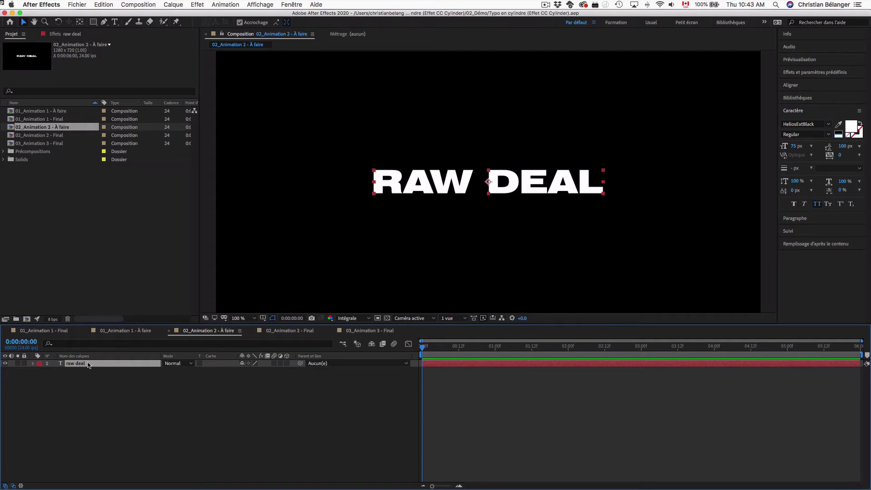
key("r")
left_click(248, 371)
type("90")
key("Return")
left_click(288, 395)
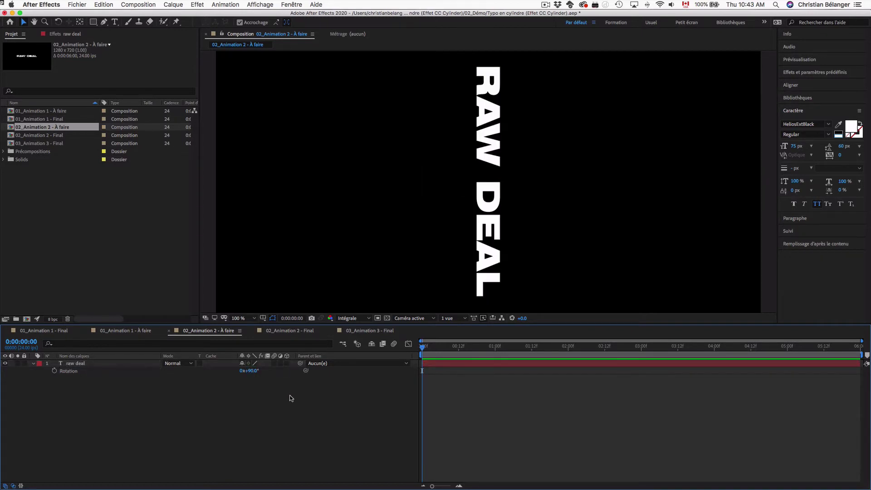
key("comma")
- Duplicate the RAW DEAL line many times by copying and pasting it onto new lines
double_click(490, 226)
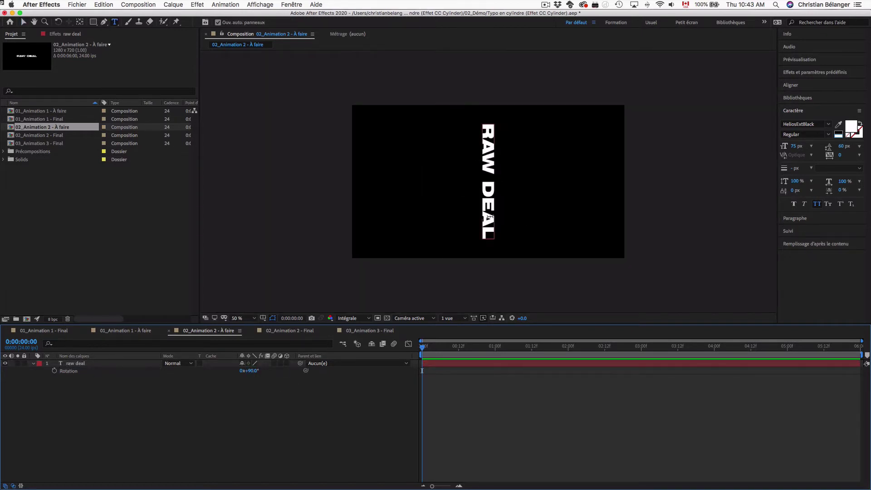
key("ctrl+c")
key("Right")
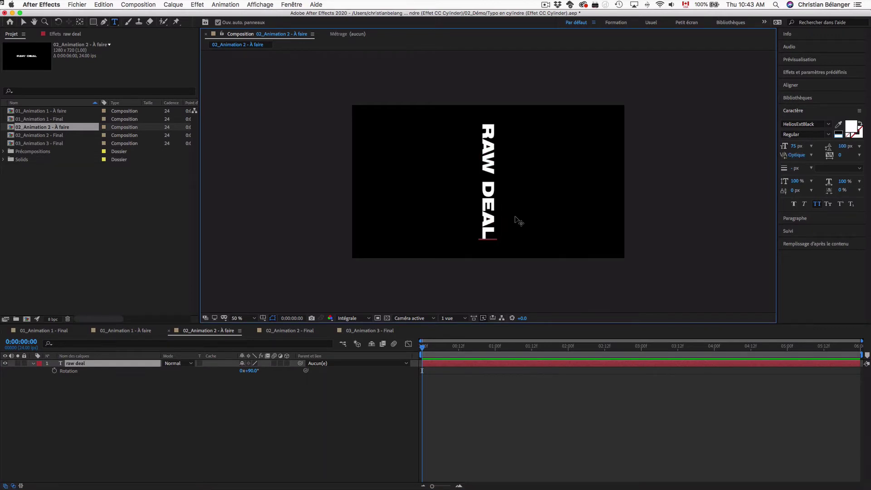
key("Return")
key("ctrl+v")
key("Return")
key("ctrl+v")
key("Return")
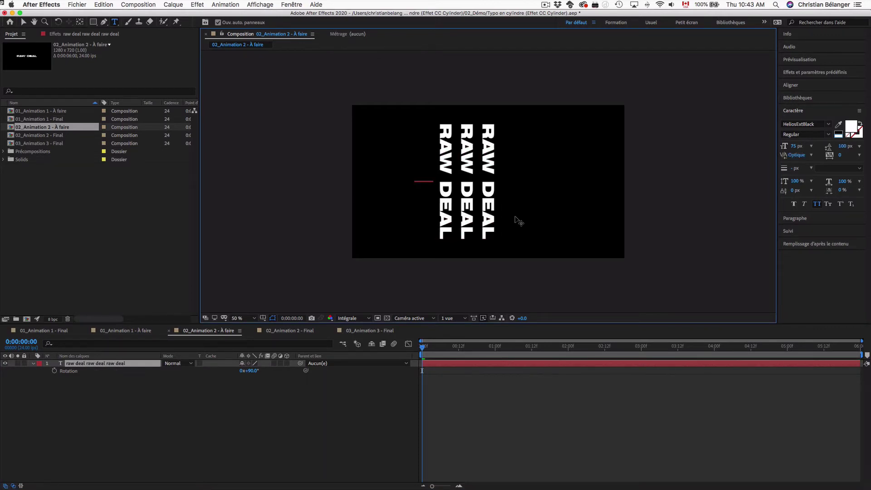
key("ctrl+v")
key("ctrl+a")
key("Right")
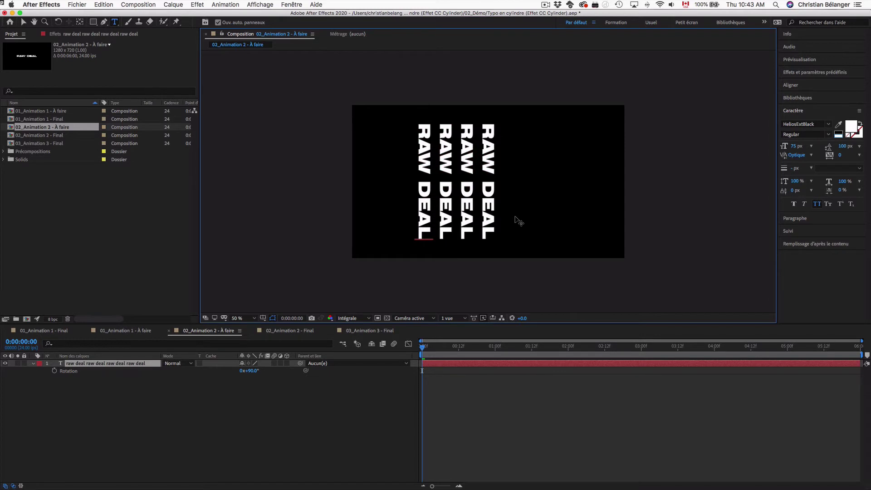
key("Return")
key("ctrl+v")
key("Return")
key("ctrl+v")
key("Return")
key("ctrl+v")
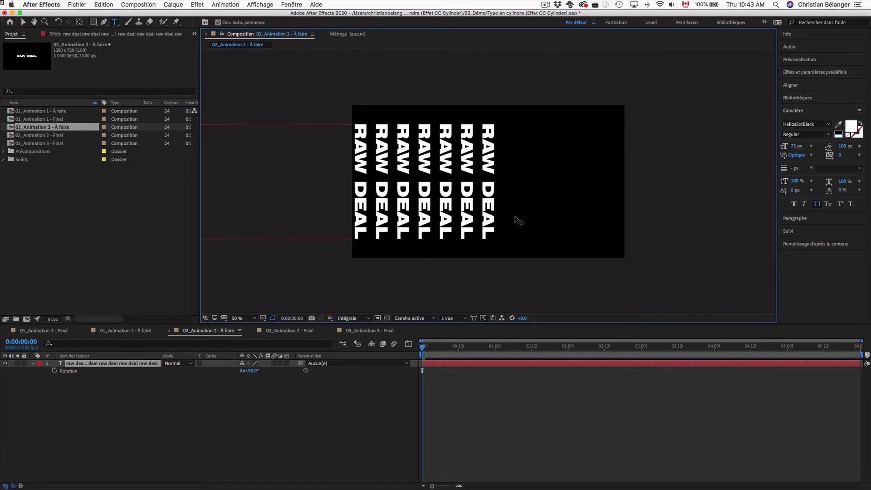
key("Escape")
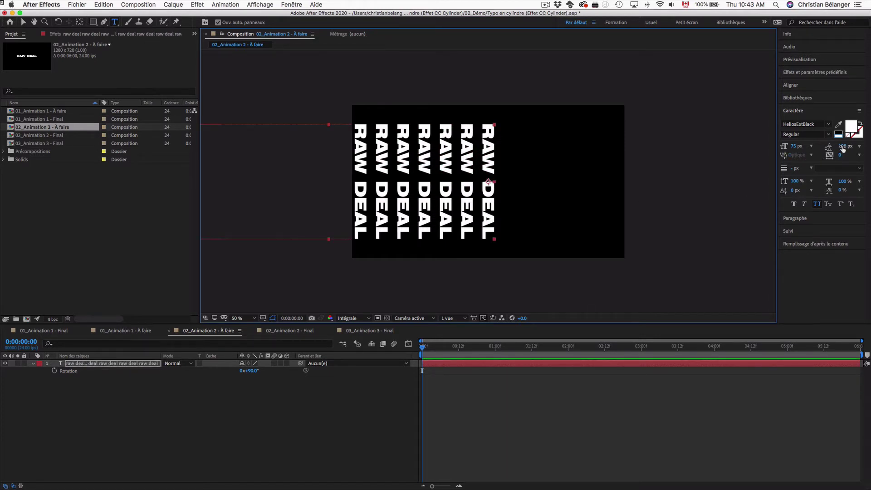
- Set the text leading to 60 px in the Character panel
left_click(843, 146)
type("60")
key("Return")
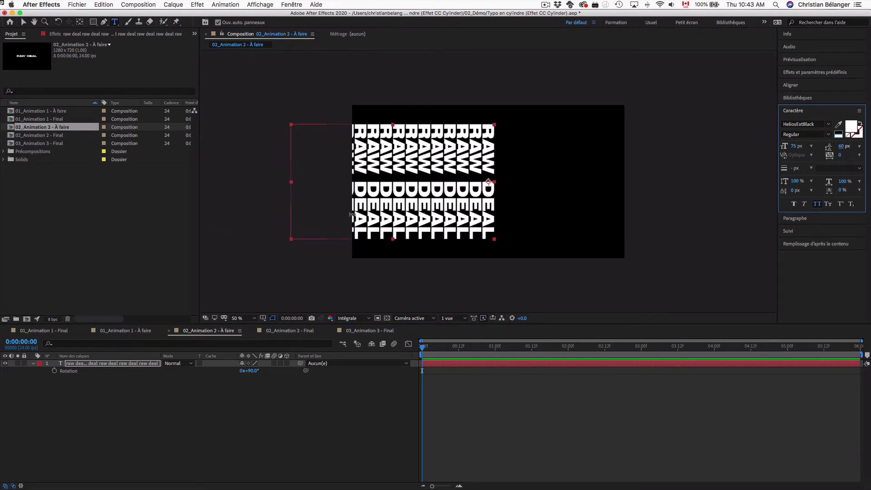
- Tidy the line breaks, removing blank lines so the RAW DEAL columns pack tightly
left_click_drag(490, 127, 472, 253)
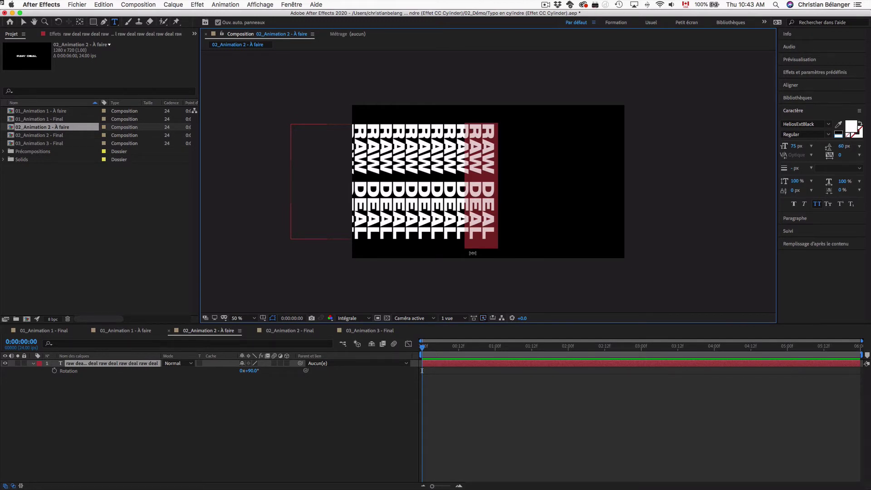
key("super+a")
key("Escape")
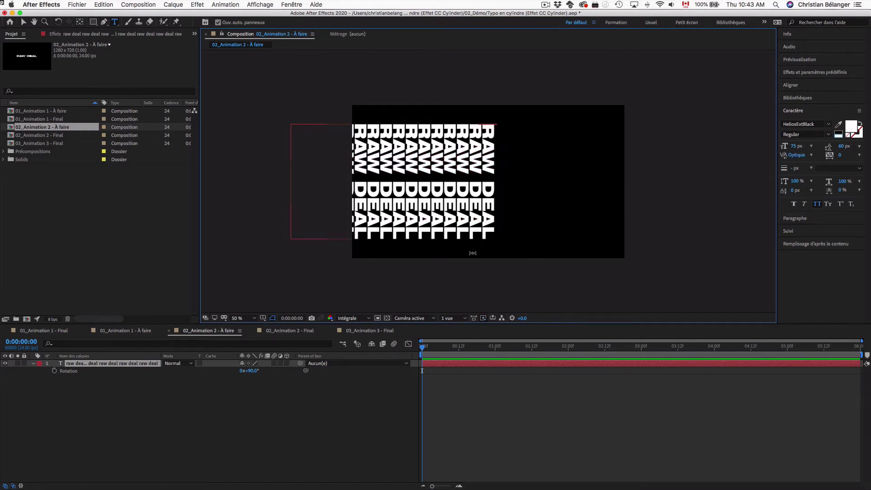
key("Return")
key("Return")
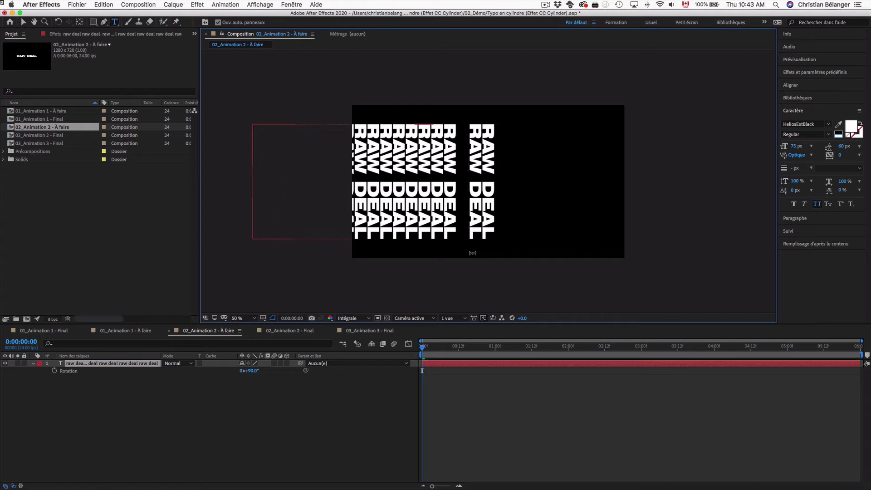
key("Return")
key("Return")
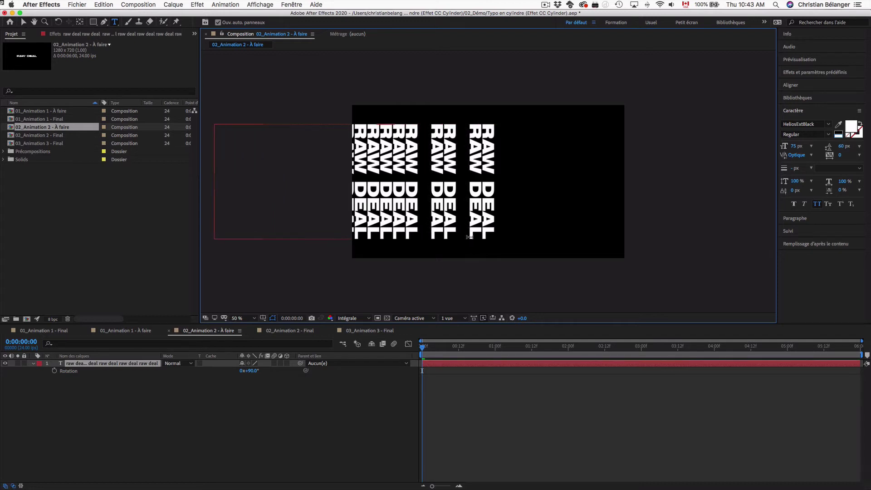
left_click(449, 124)
key("BackSpace")
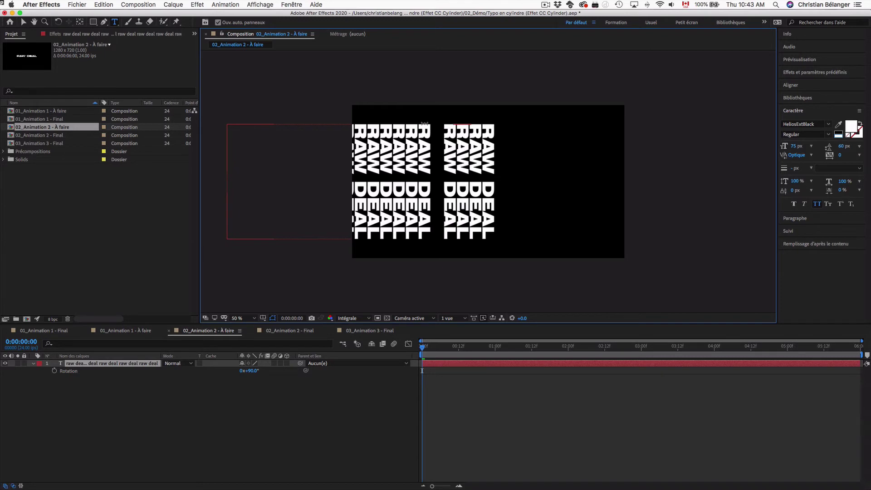
key("BackSpace")
key("Escape")
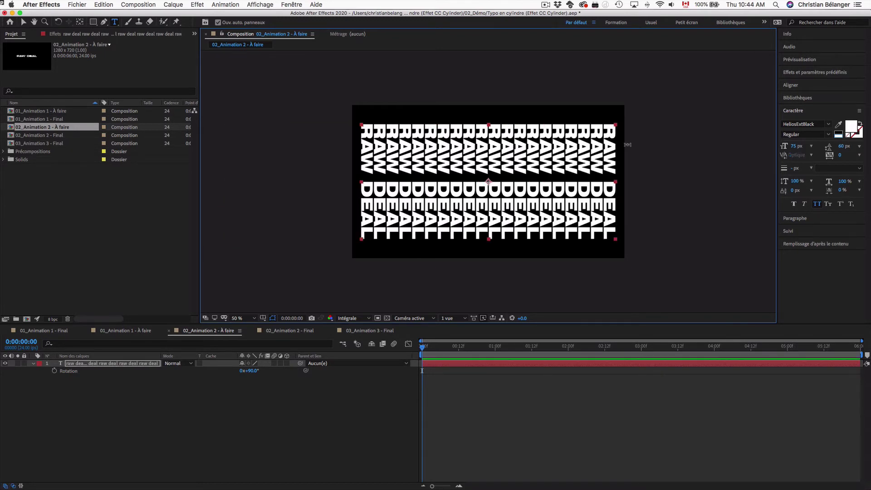
- Apply CC Cylinder to the text with Rotation Z -90° and Rotation X 40°, viewing at 100%
left_click(795, 73)
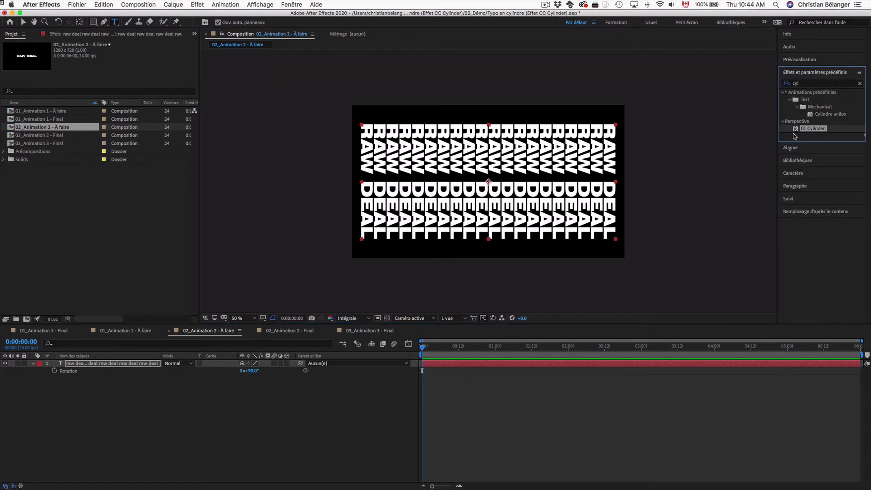
left_click_drag(798, 130, 562, 157)
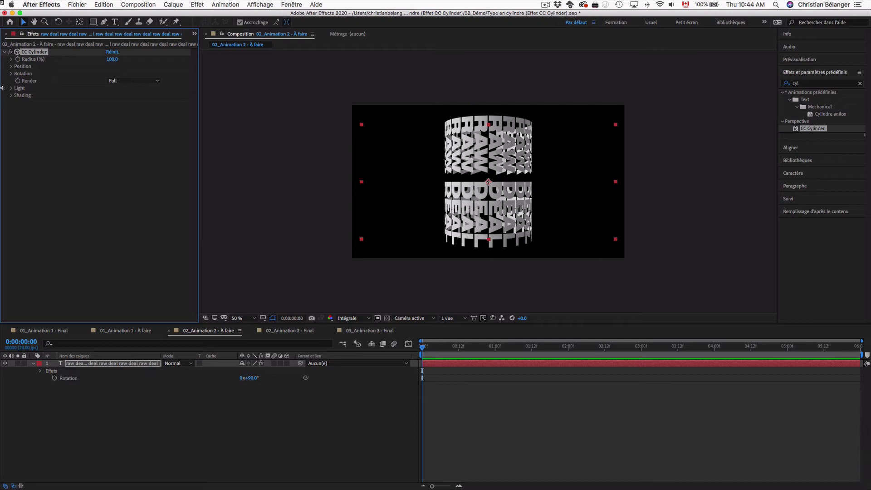
left_click(11, 73)
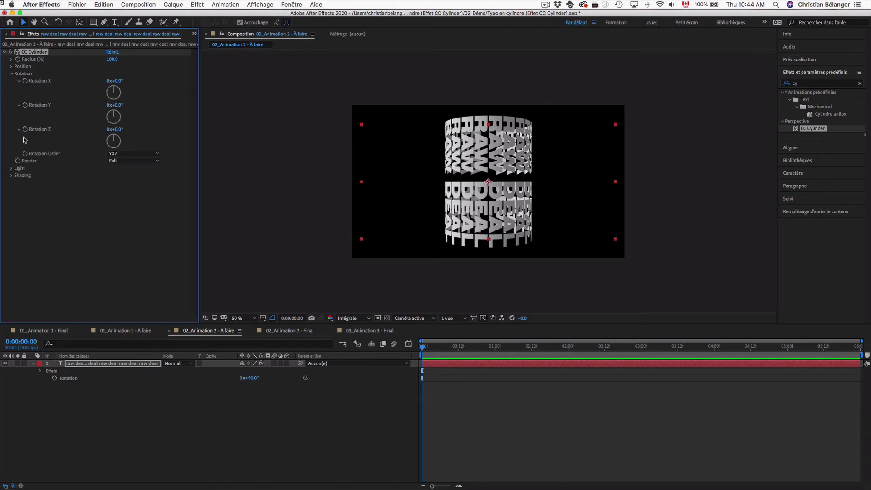
left_click(117, 130)
type("-90")
key("Return")
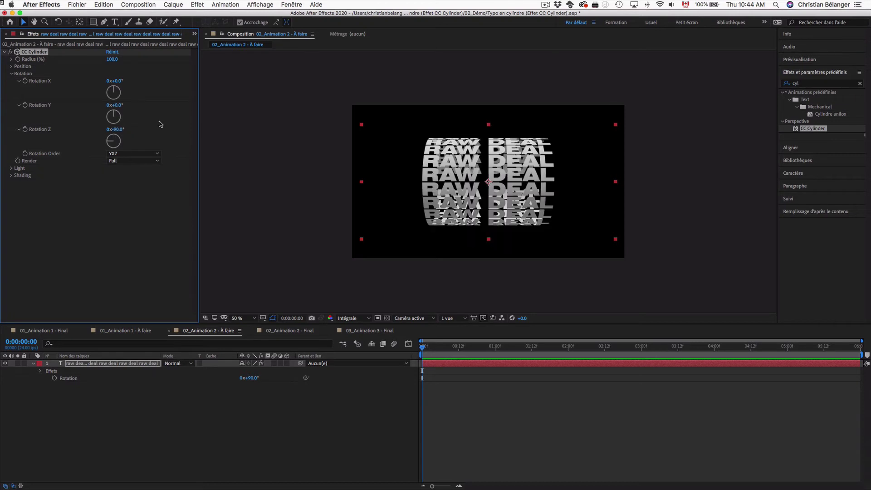
left_click(115, 81)
type("40")
key("Return")
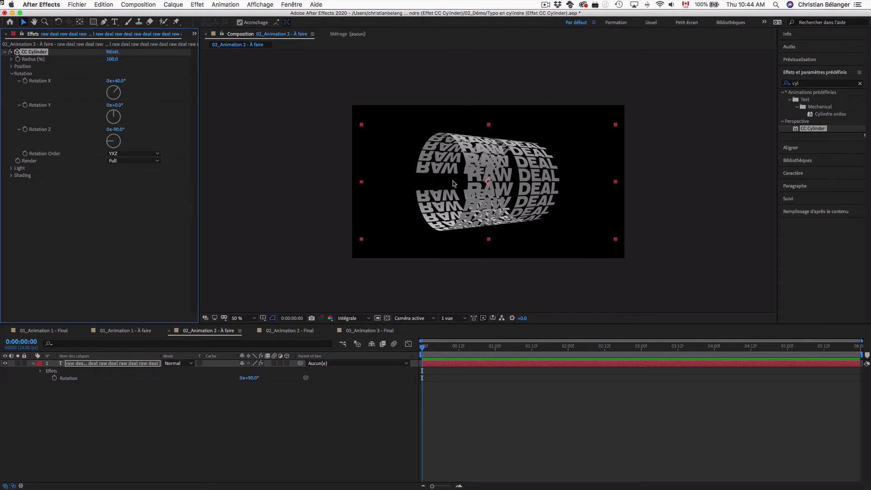
key("slash")
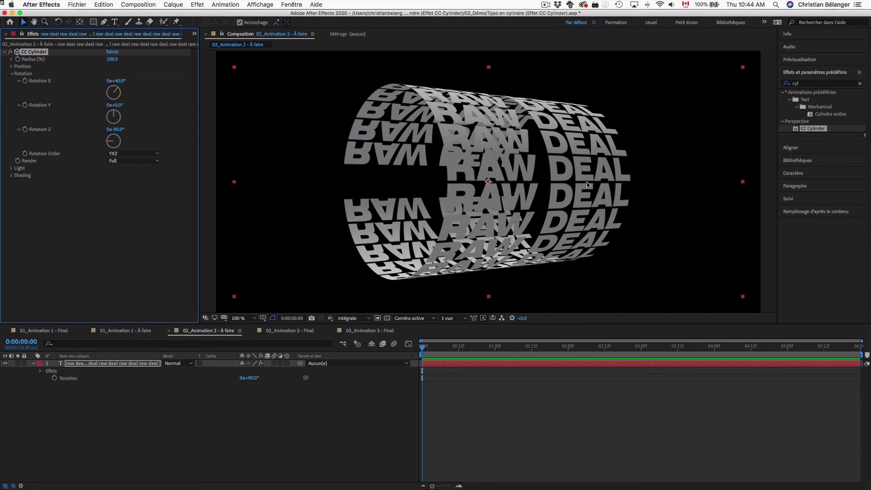
- Set the RAW DEAL text layer's Scale to 106.4%
left_click(790, 174)
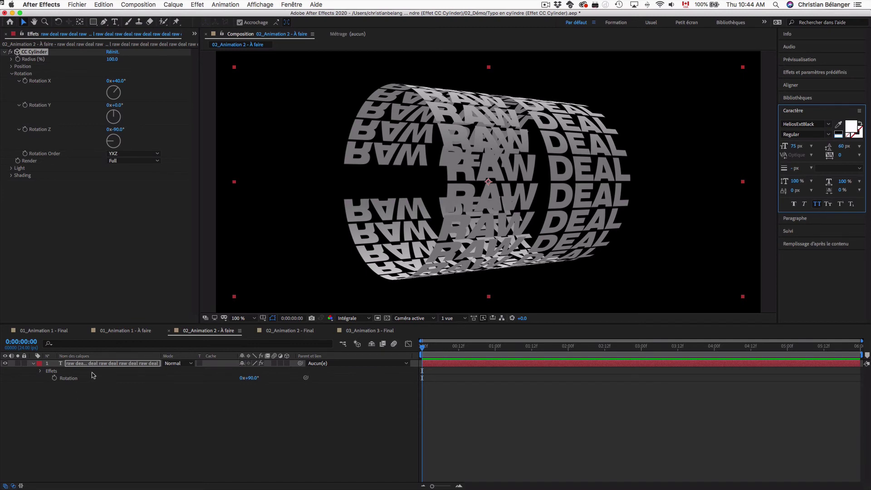
left_click(123, 365)
key("s")
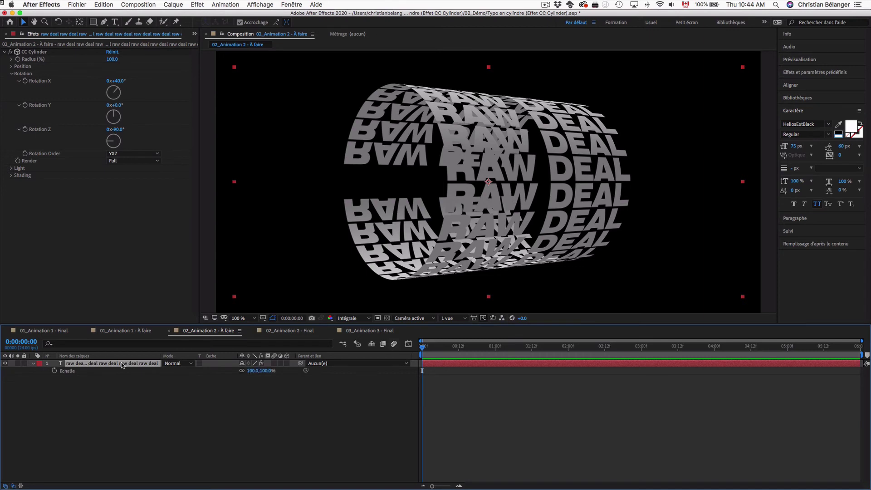
left_click(266, 371)
key("Up")
key("Up")
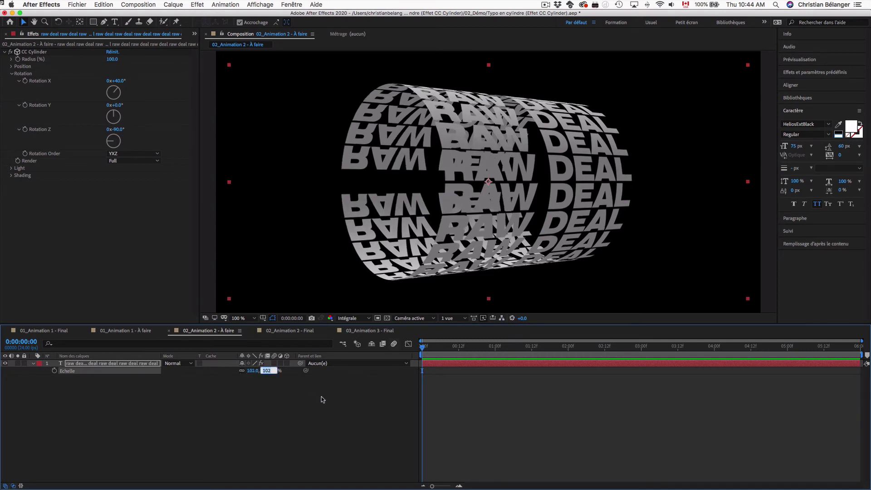
key("Up")
key("Up")
key("Up")
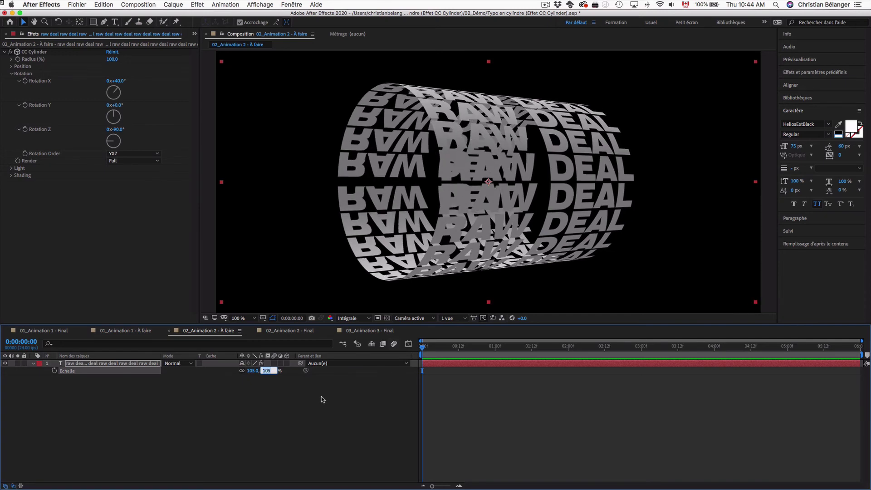
key("Up")
key("Up")
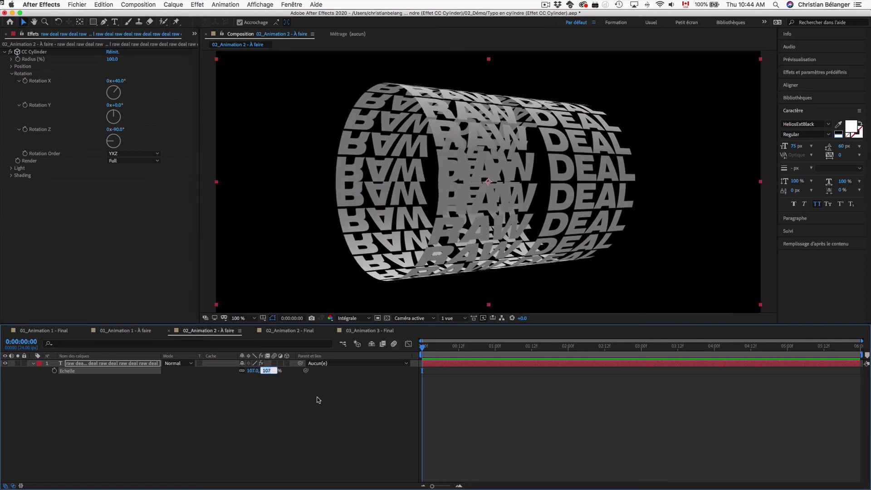
type("106")
type(".4")
key("Tab")
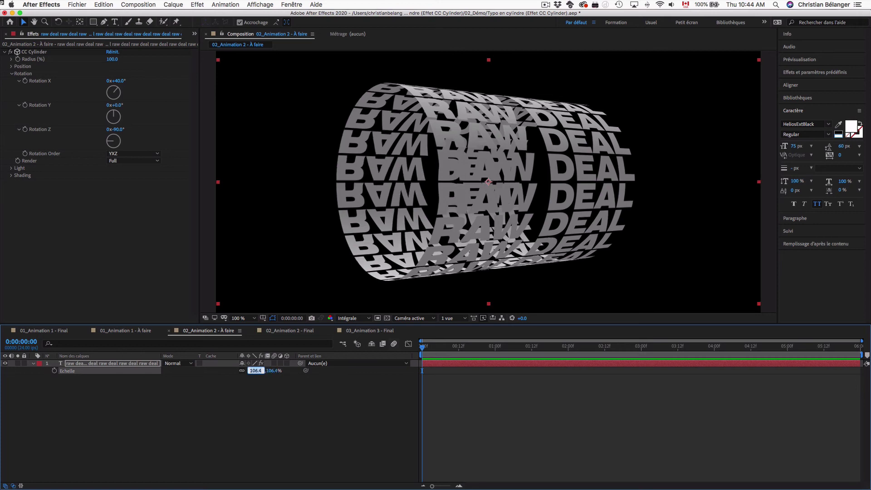
key("Return")
- Keyframe CC Cylinder's Rotation Y from 0:00 to the composition's end so it spins
left_click(26, 106)
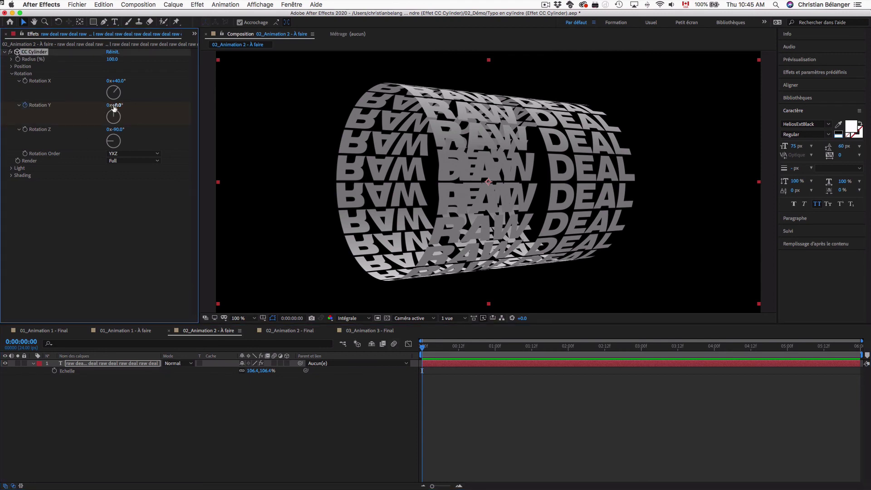
key("End")
left_click(108, 105)
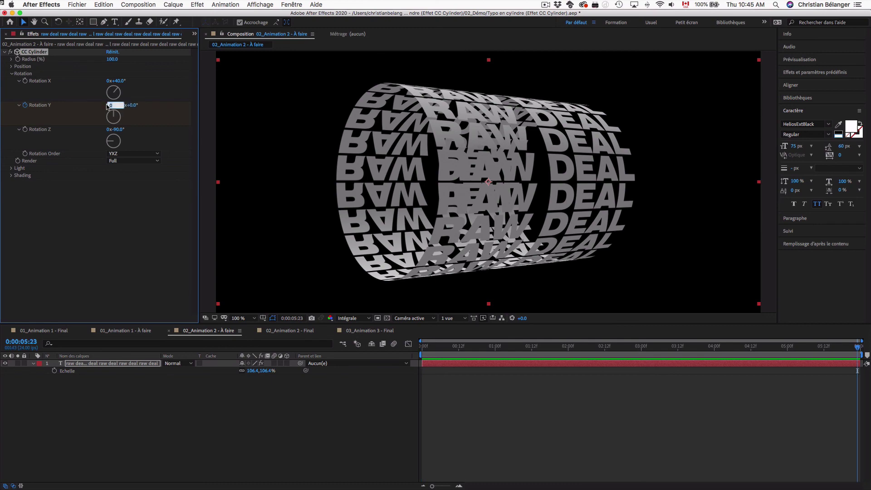
key("Return")
- Preview the spinning RAW DEAL cylinder animation
key("space")
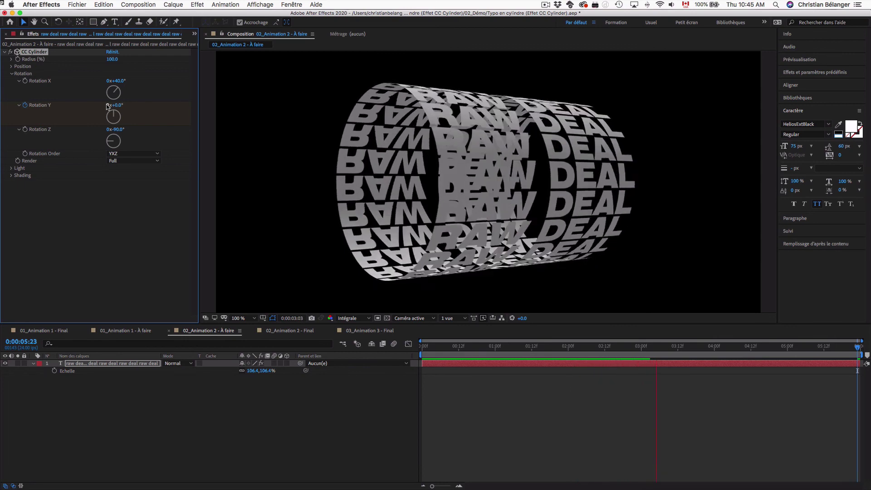
key("space")
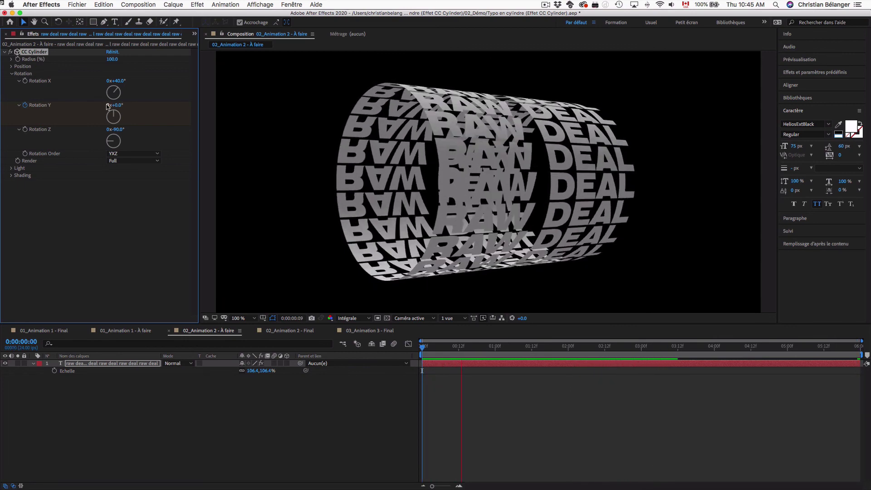
key("space")
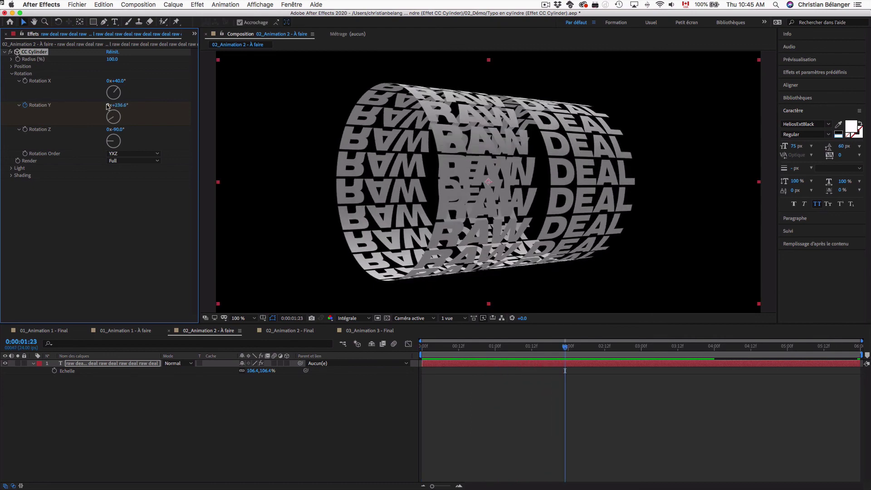